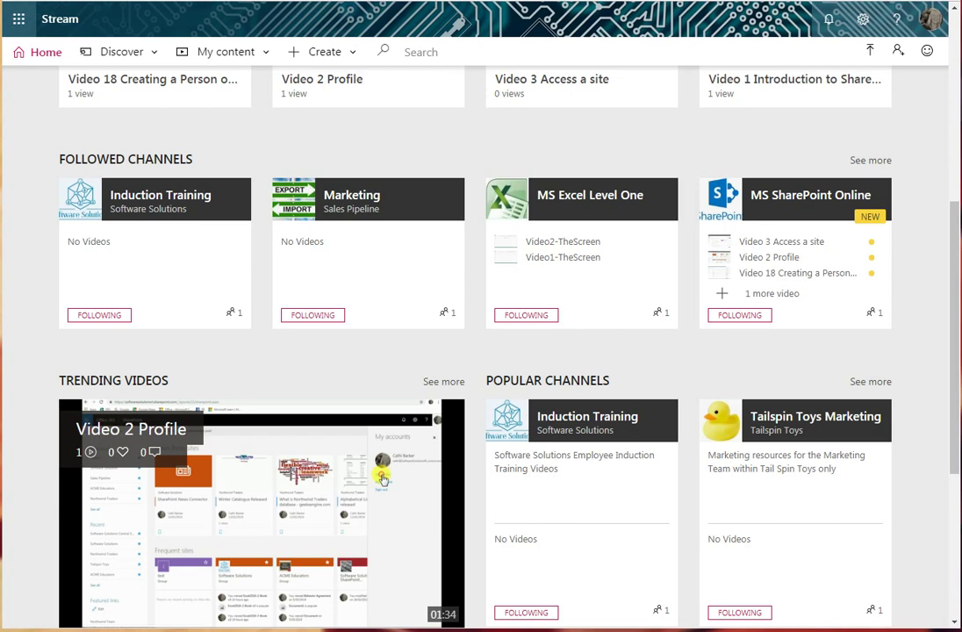
# - Go to My content > Videos and start editing Video 1 Introduction to SharePoint Online
pyautogui.click(235, 54)
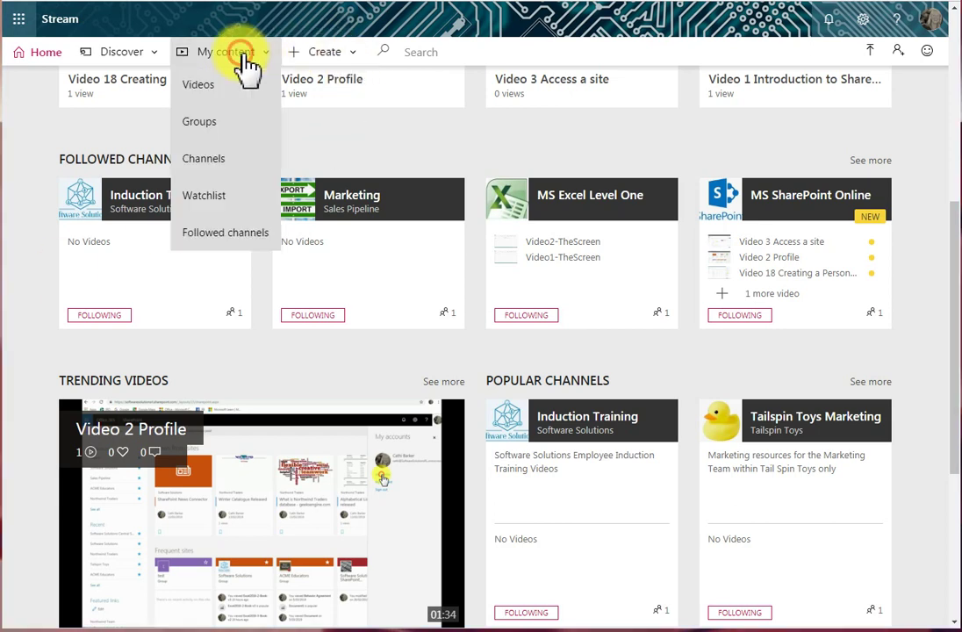
pyautogui.click(201, 86)
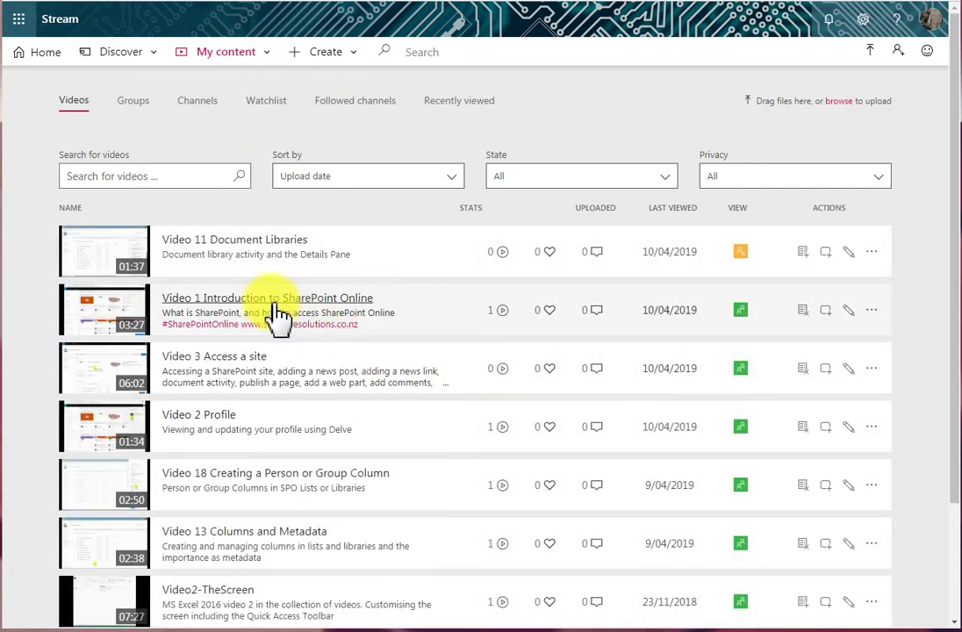
pyautogui.click(852, 312)
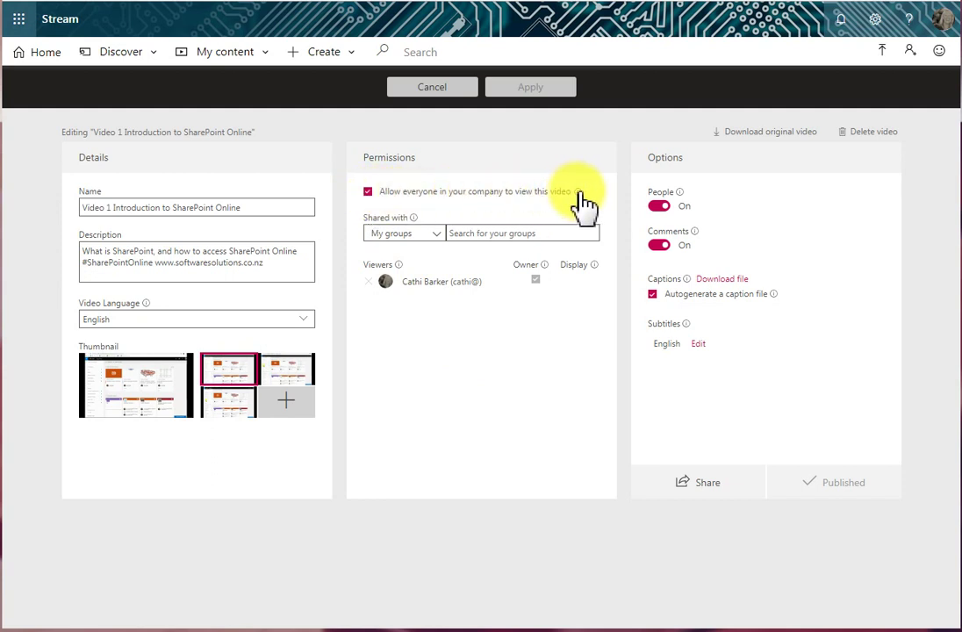
pyautogui.moveTo(579, 195)
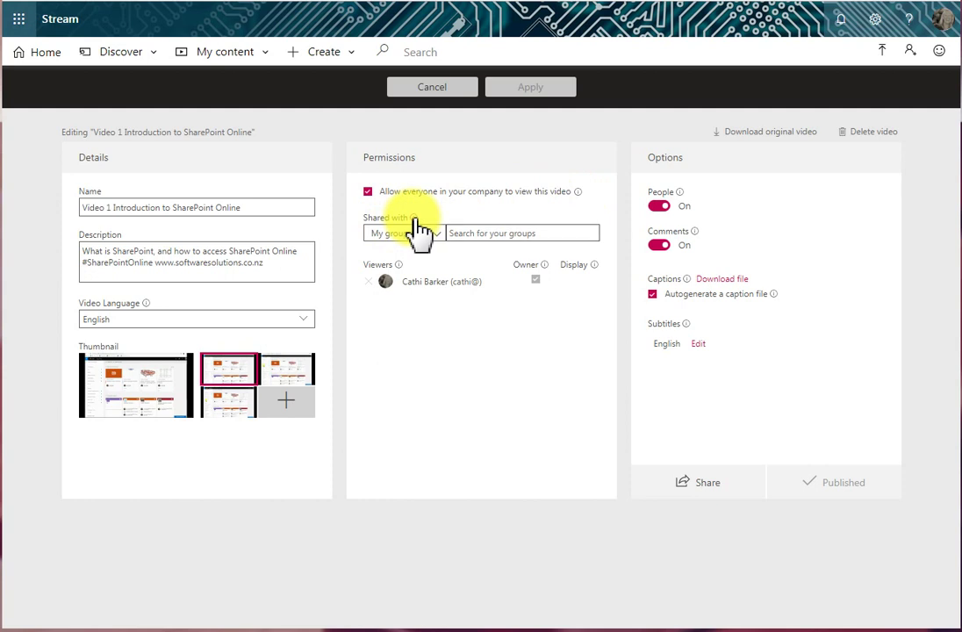
pyautogui.moveTo(414, 219)
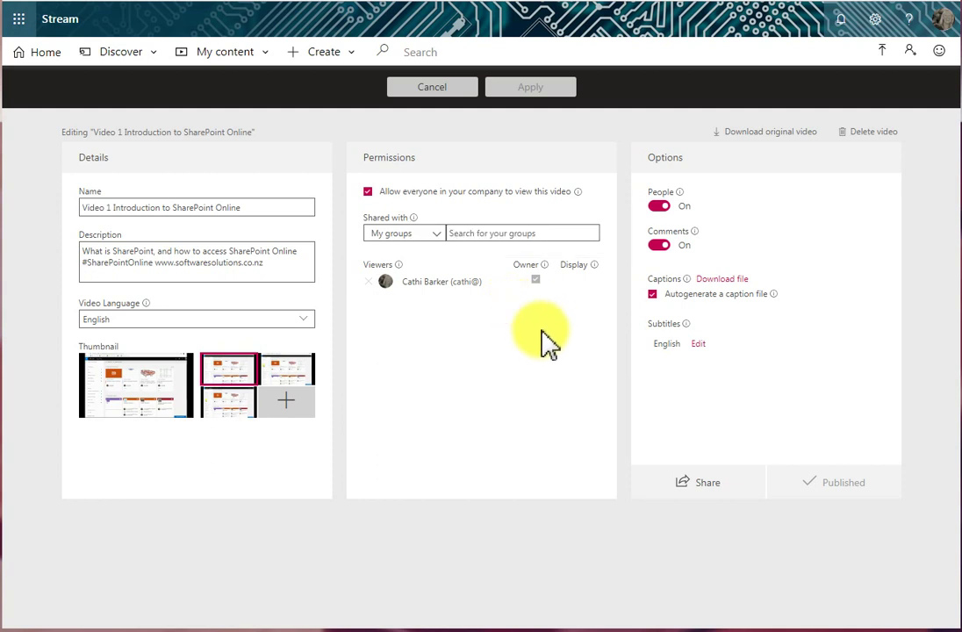
pyautogui.click(473, 233)
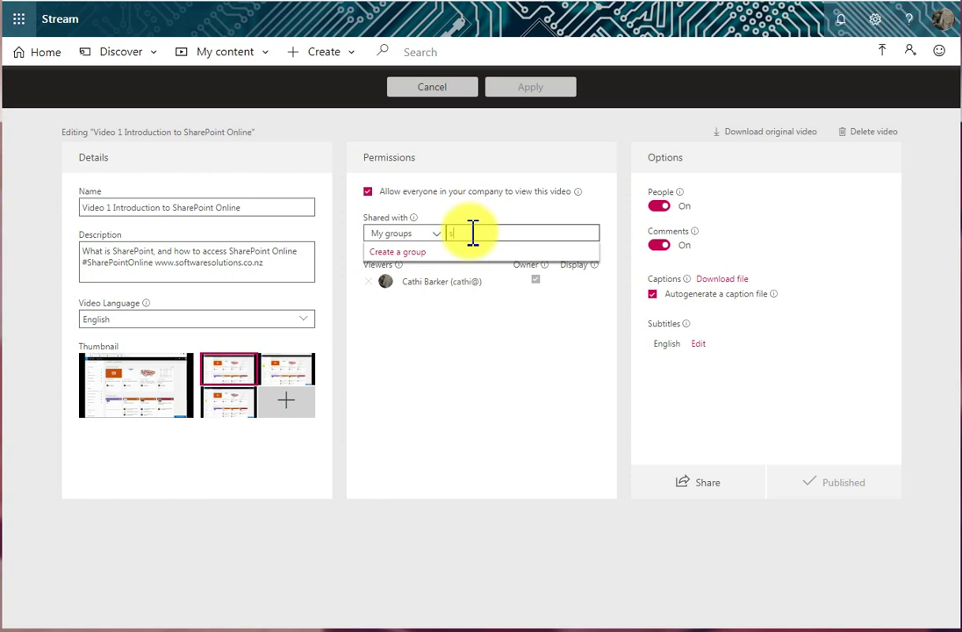
# - Add the Software Solutions group as a viewer of Video 1 and tick it as an owner
pyautogui.write('s')
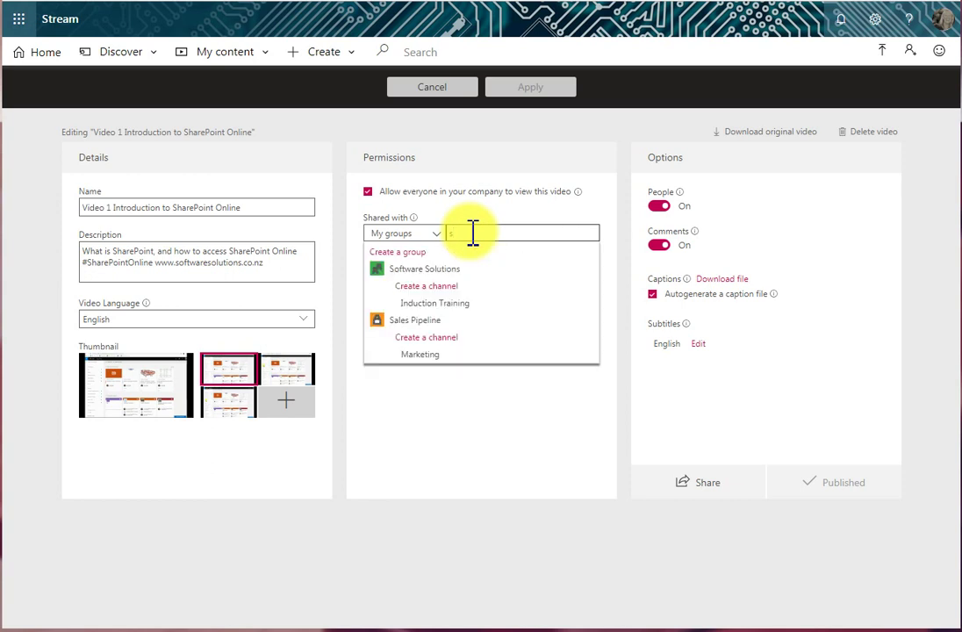
pyautogui.click(429, 272)
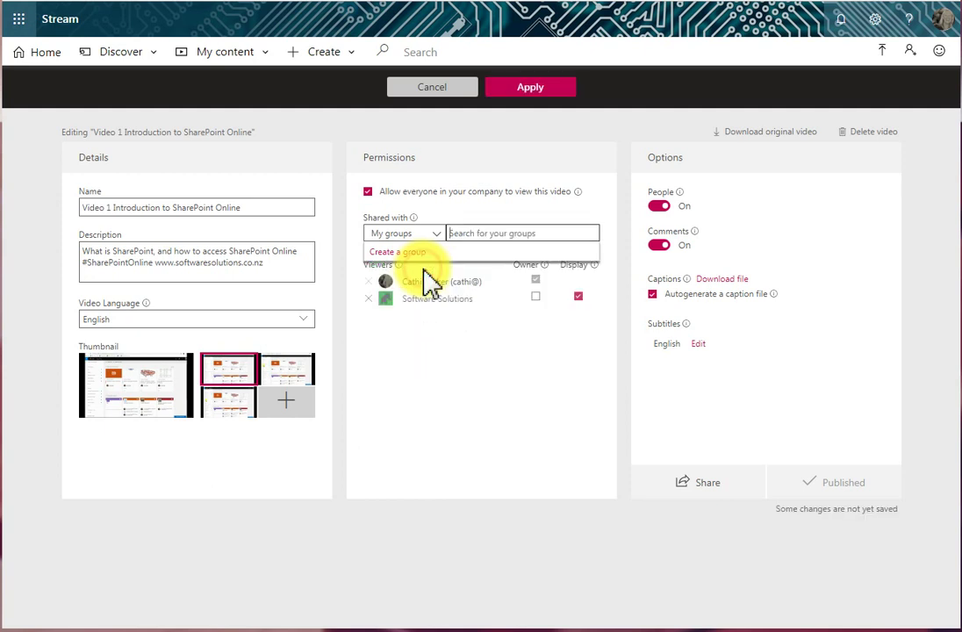
pyautogui.click(439, 355)
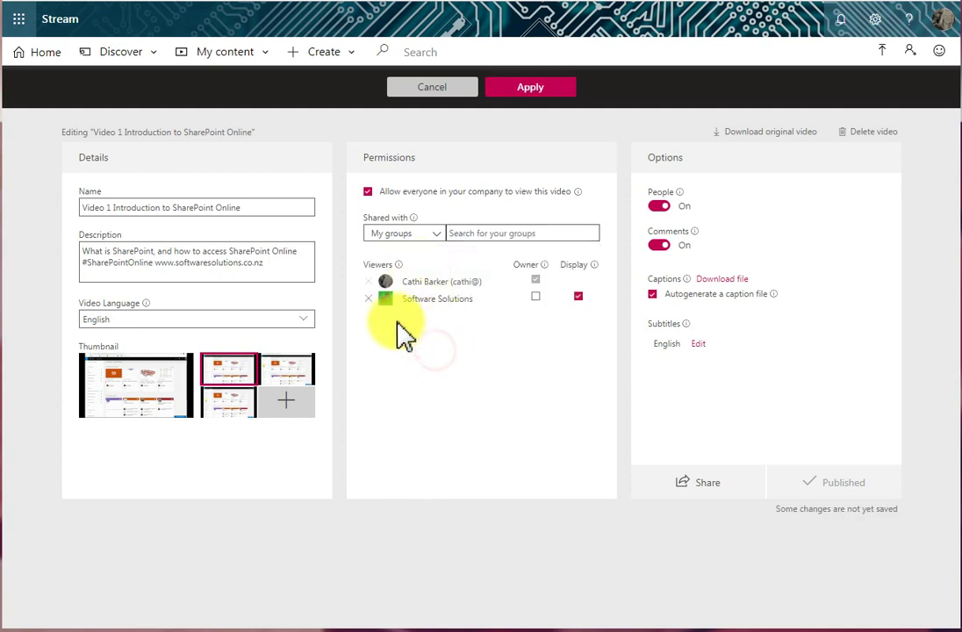
pyautogui.click(535, 297)
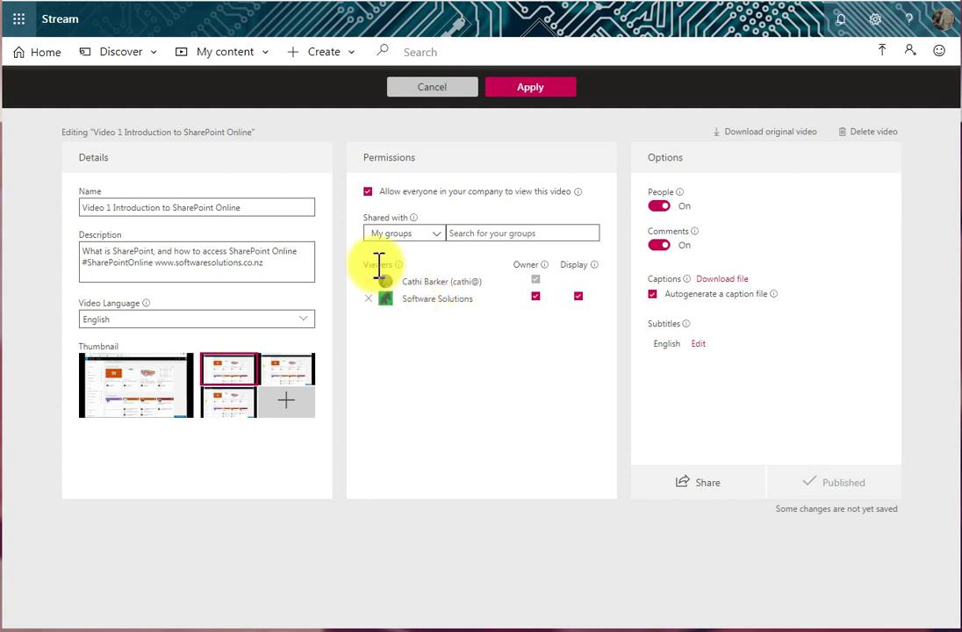
pyautogui.click(227, 55)
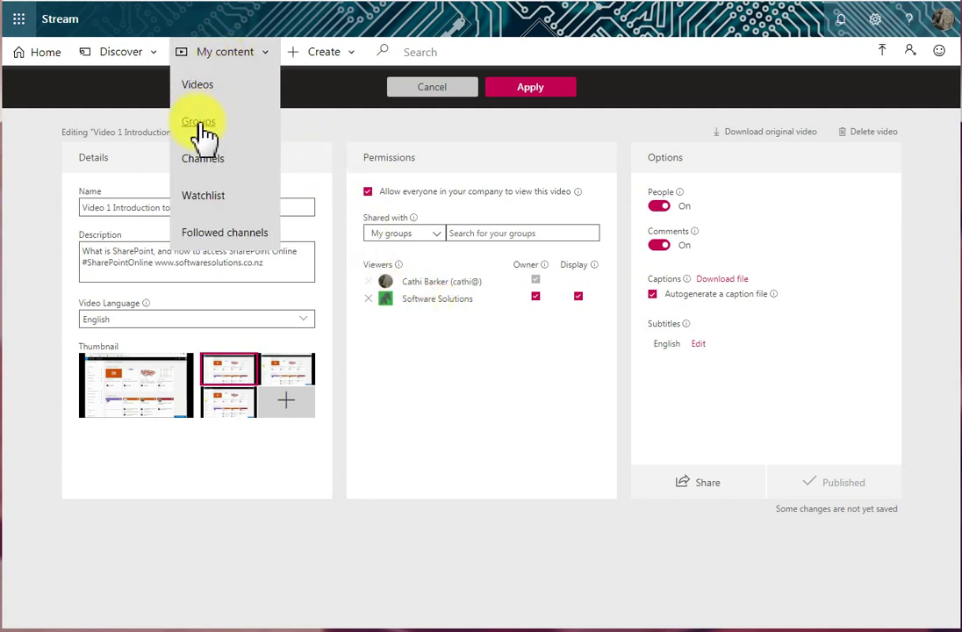
# - Edit the Software Solutions group to turn off 'Allow all members to contribute' and save
pyautogui.click(202, 124)
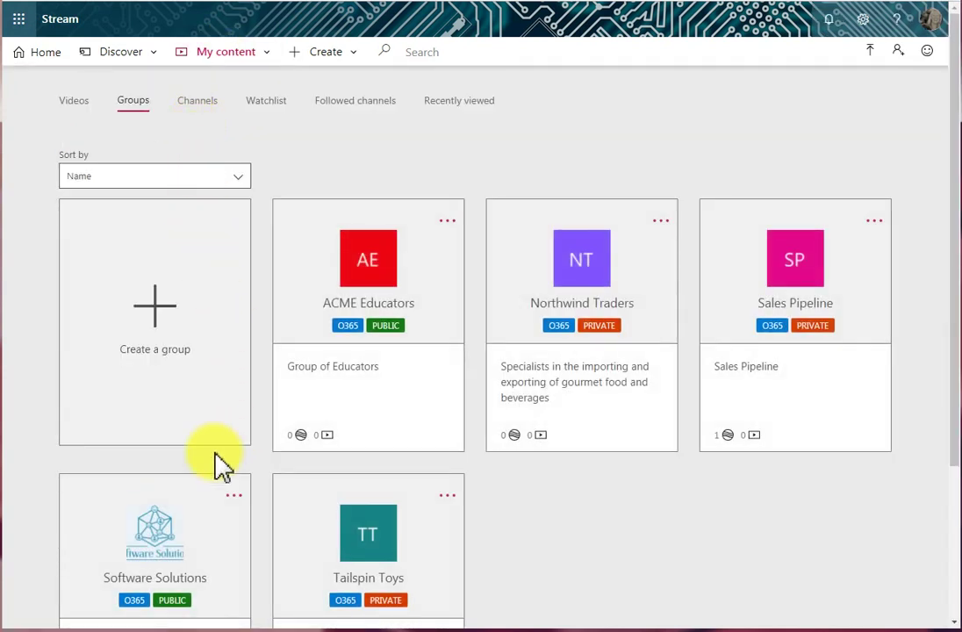
pyautogui.click(236, 496)
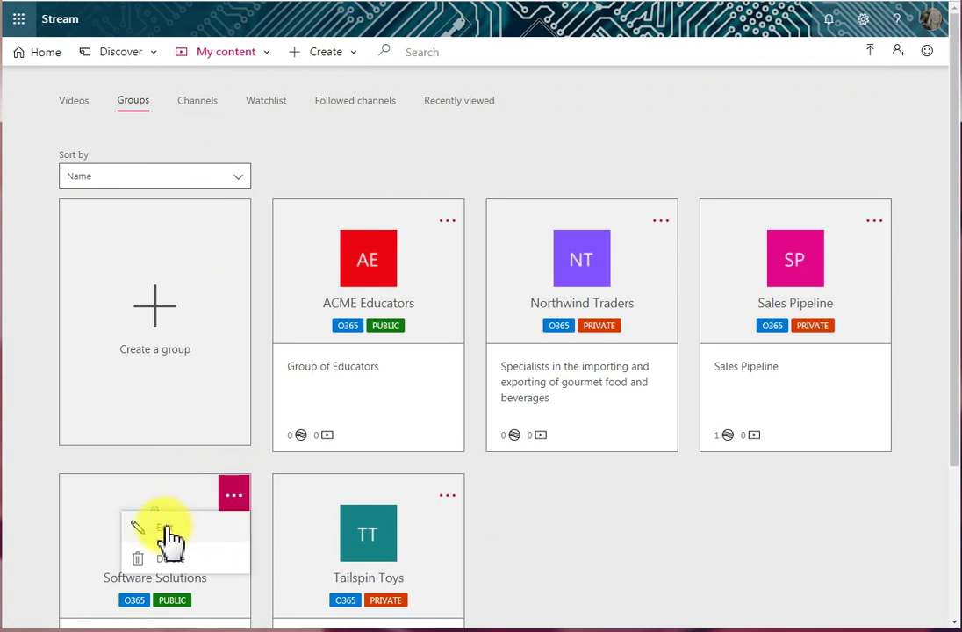
pyautogui.click(140, 527)
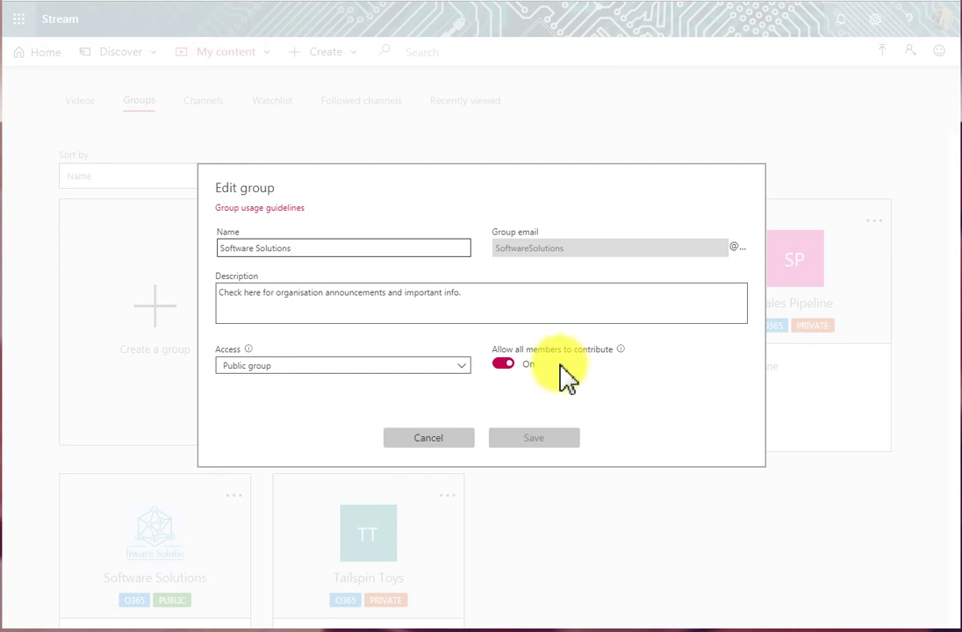
pyautogui.click(503, 365)
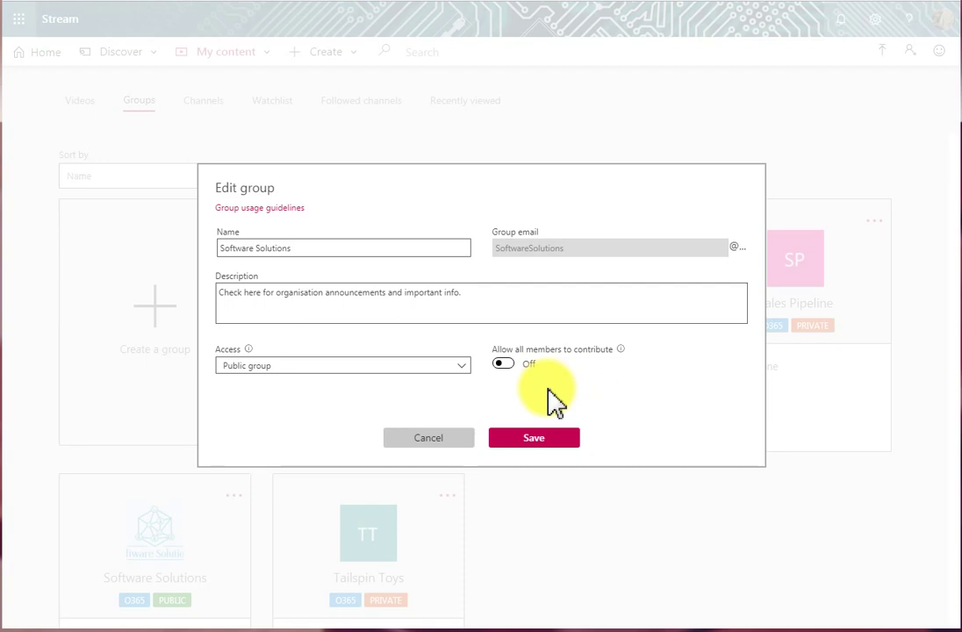
pyautogui.click(430, 439)
# - Return to My videos and reopen Video 1 Introduction to SharePoint Online for editing
pyautogui.click(229, 53)
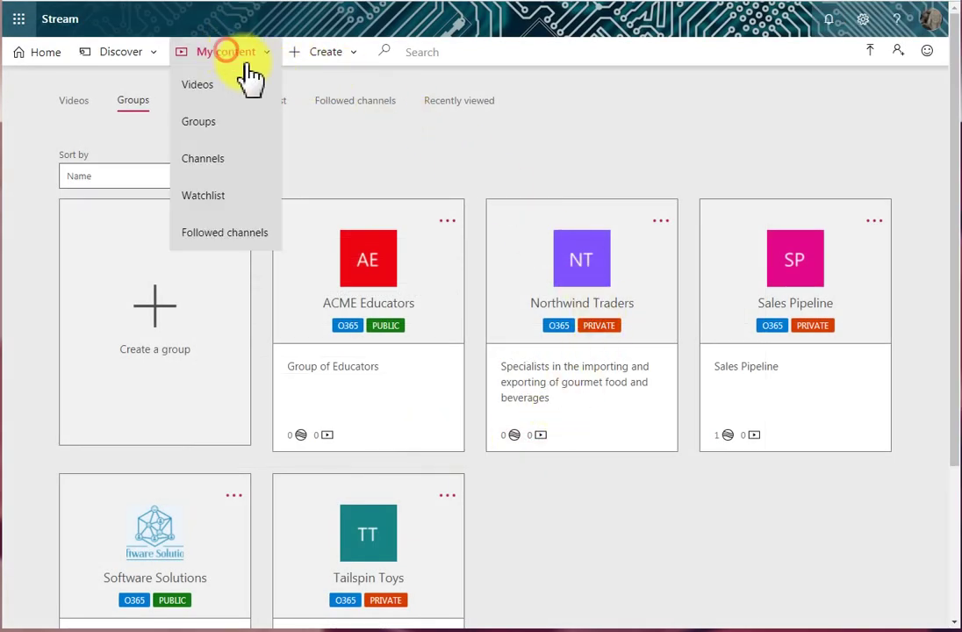
pyautogui.click(201, 85)
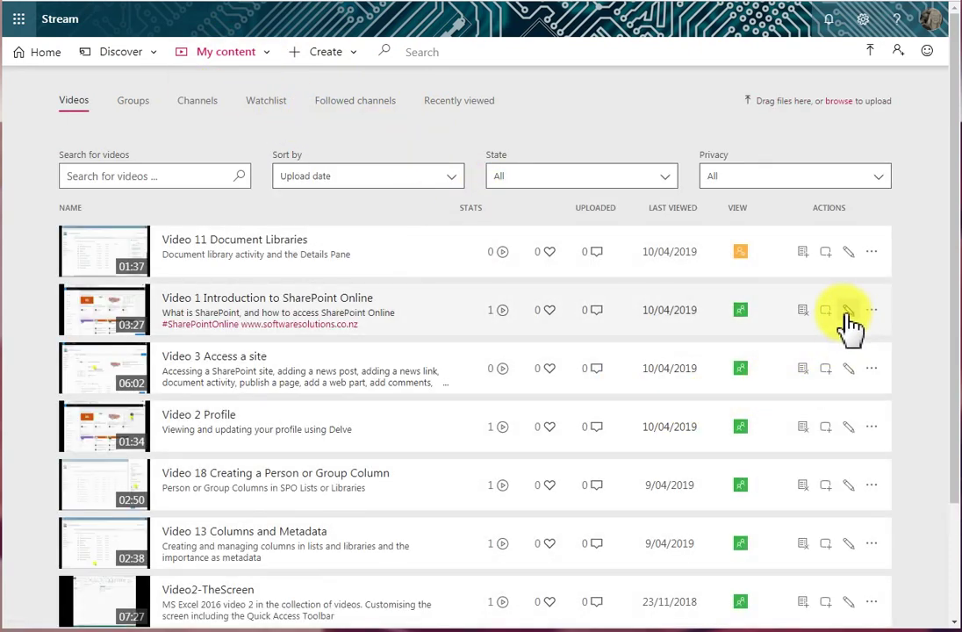
pyautogui.click(848, 313)
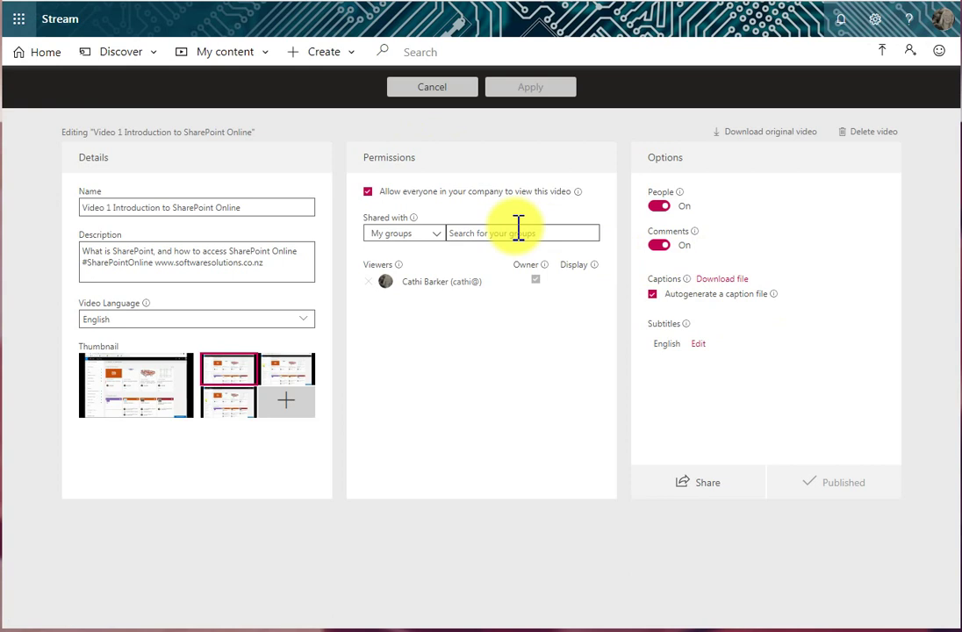
# - Share the video with the Software Solutions group under My groups and tick Owner
pyautogui.click(439, 242)
pyautogui.click(408, 250)
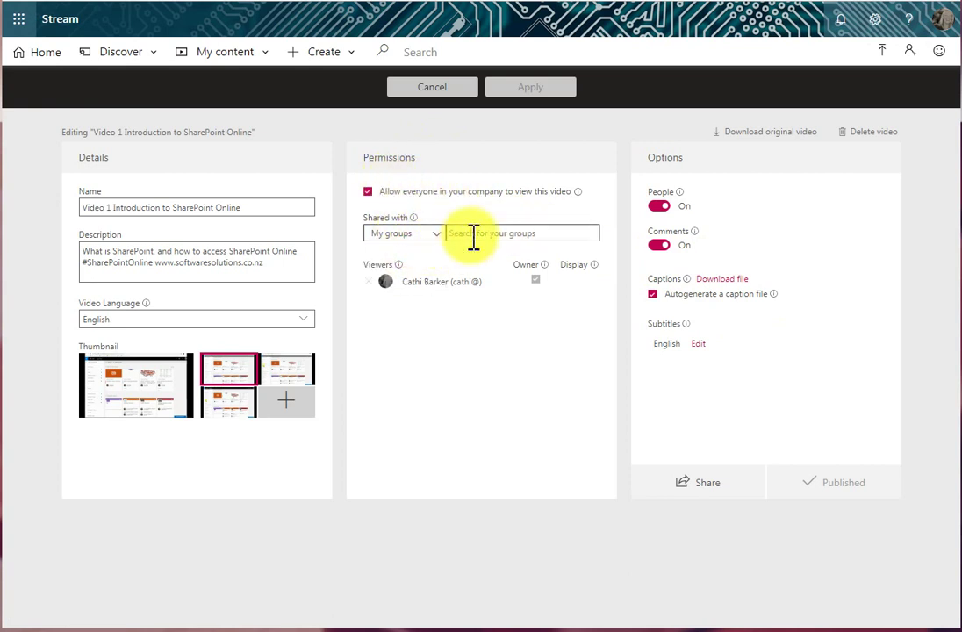
pyautogui.click(481, 235)
pyautogui.write('s')
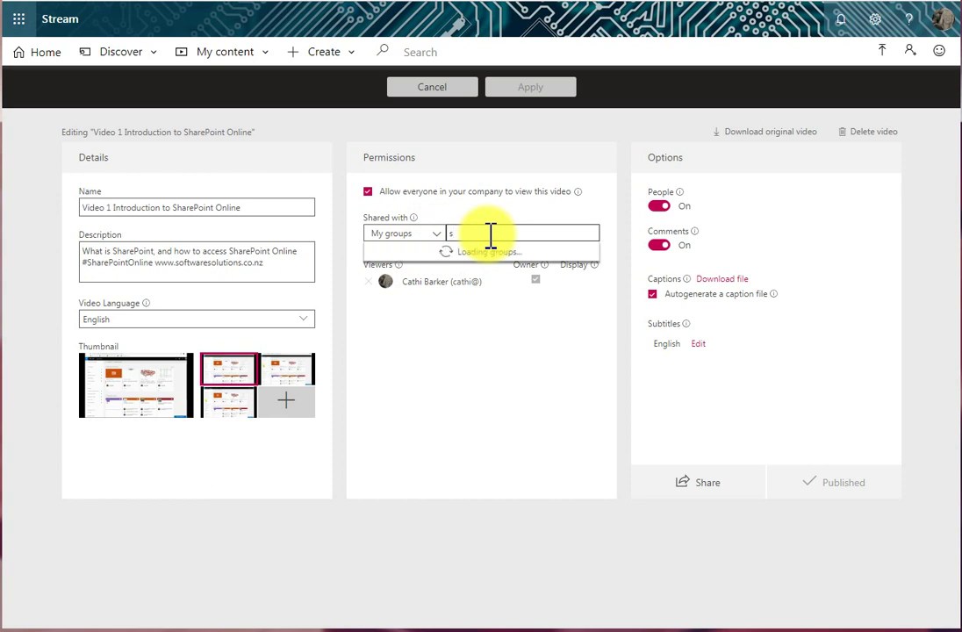
pyautogui.click(434, 268)
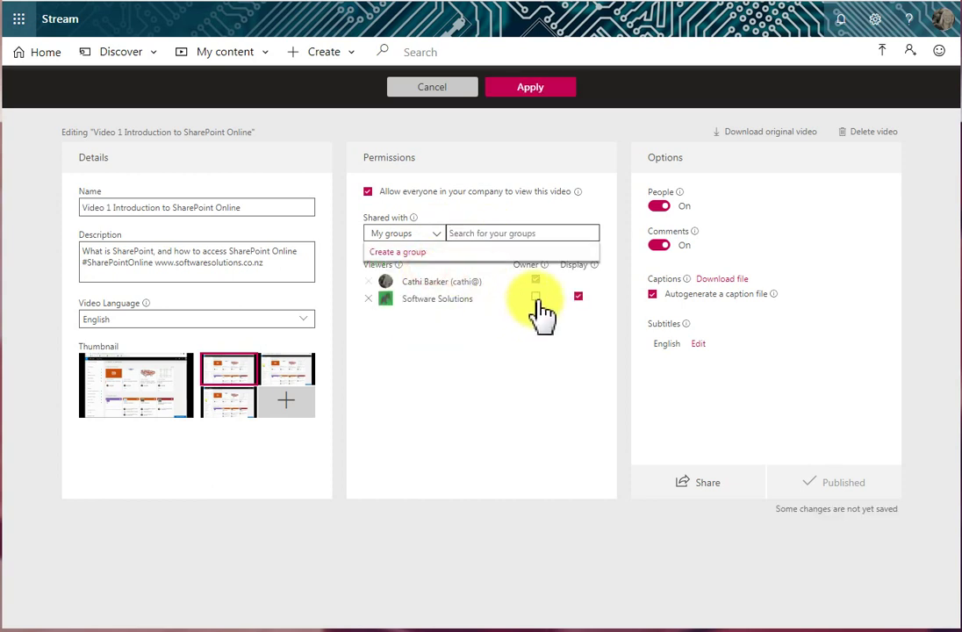
pyautogui.click(536, 297)
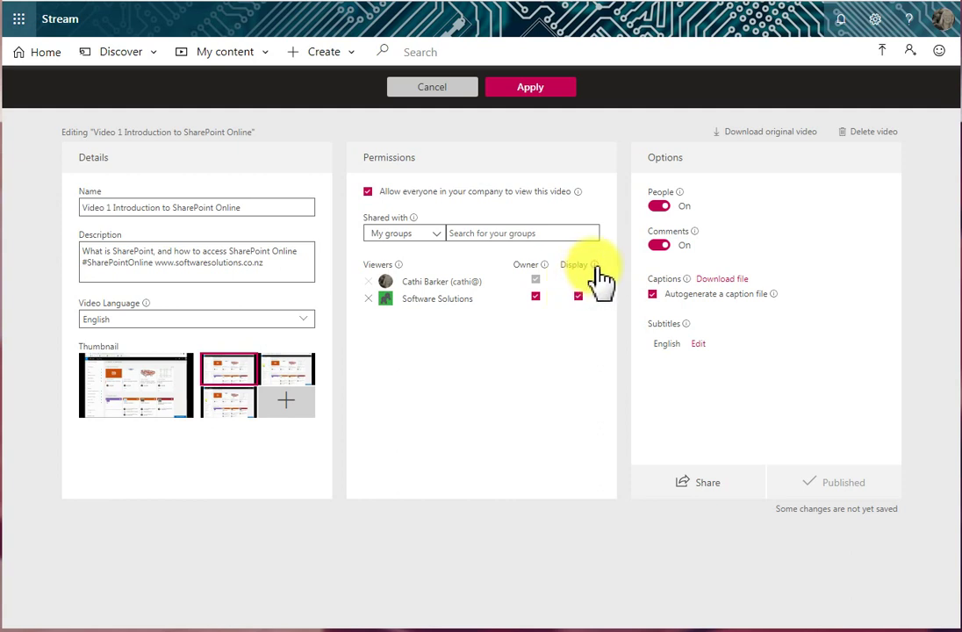
pyautogui.moveTo(597, 268)
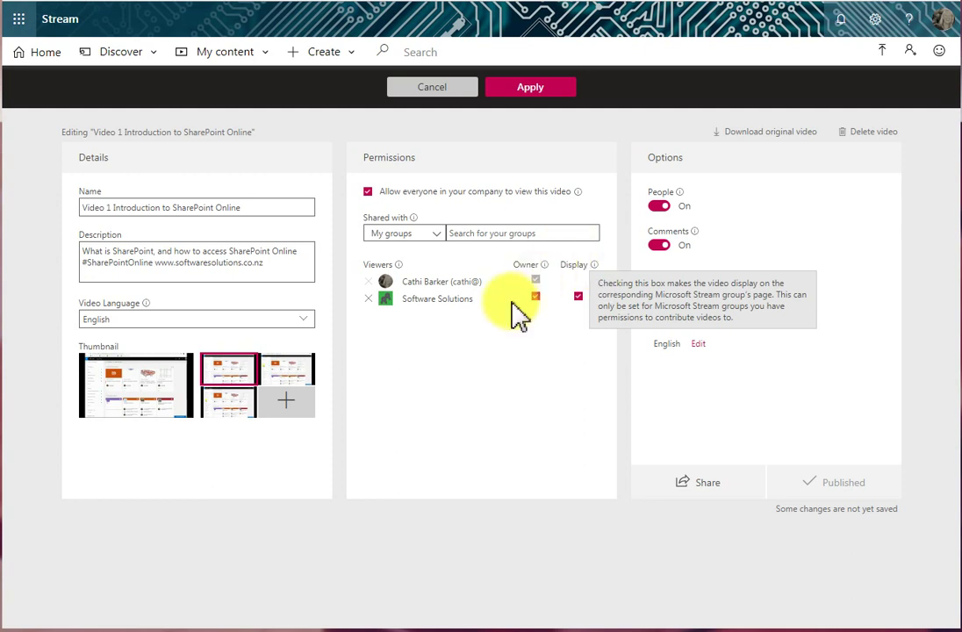
# - Remove Software Solutions and add the MS SharePoint Online channel as a viewer through Channels
pyautogui.click(370, 299)
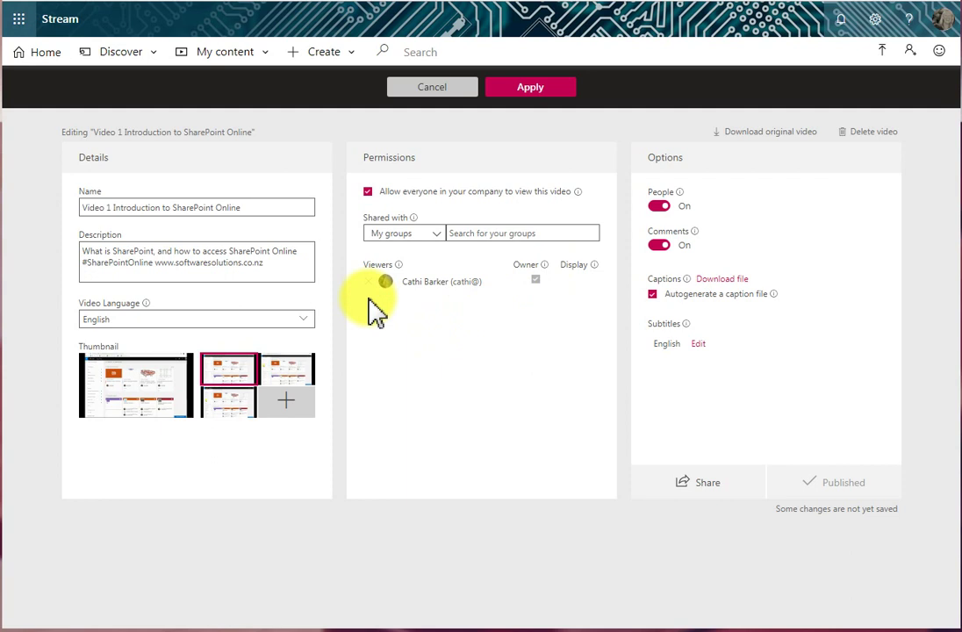
pyautogui.click(435, 234)
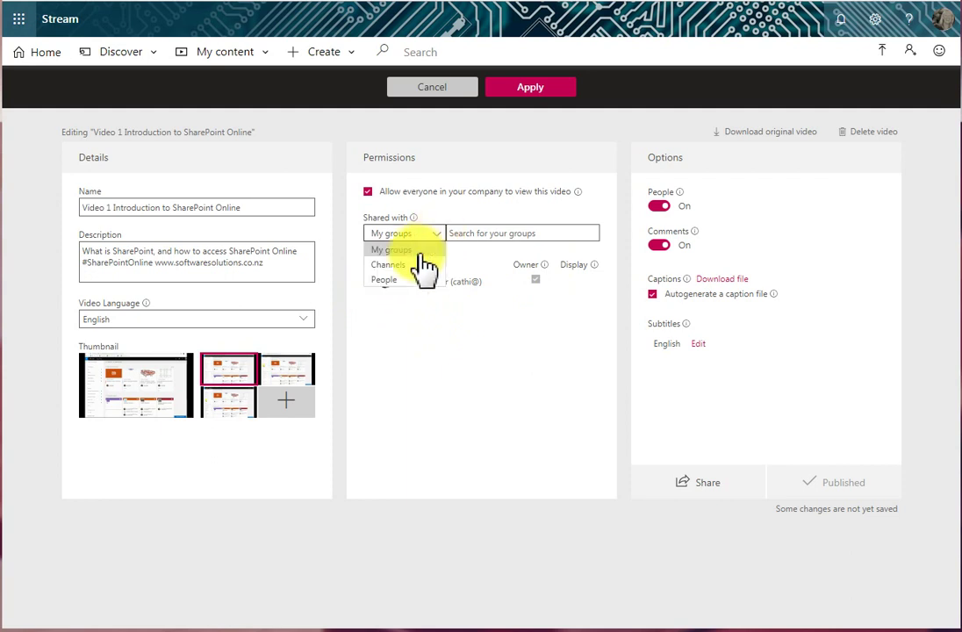
pyautogui.click(395, 264)
pyautogui.click(461, 232)
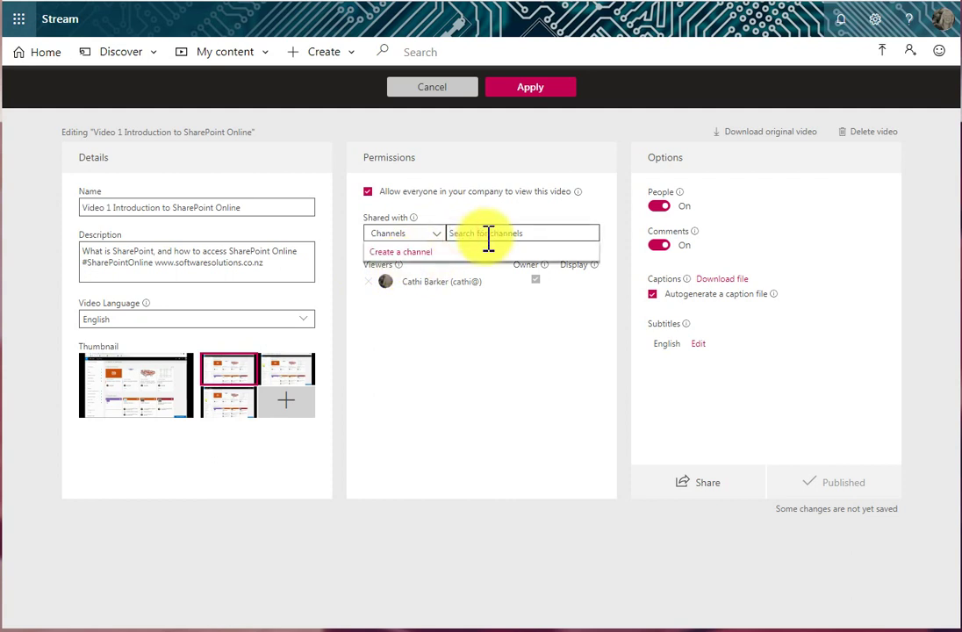
pyautogui.write('m')
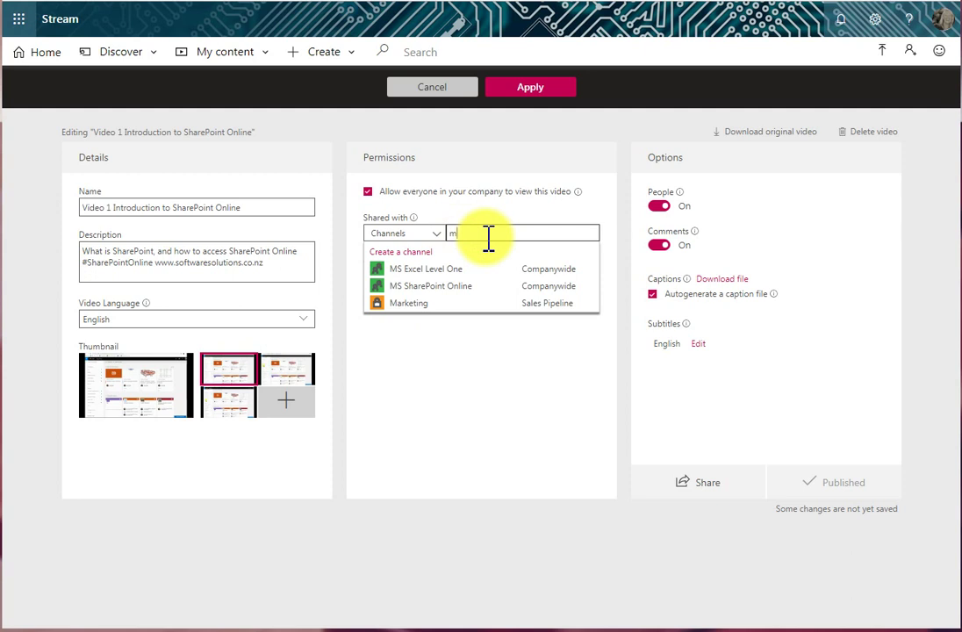
pyautogui.click(420, 288)
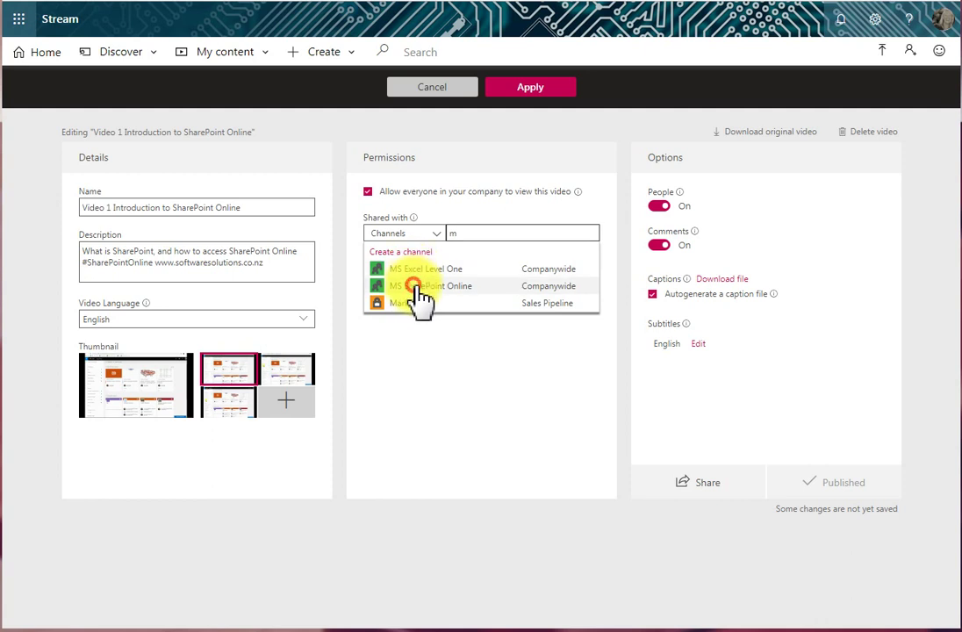
pyautogui.click(443, 357)
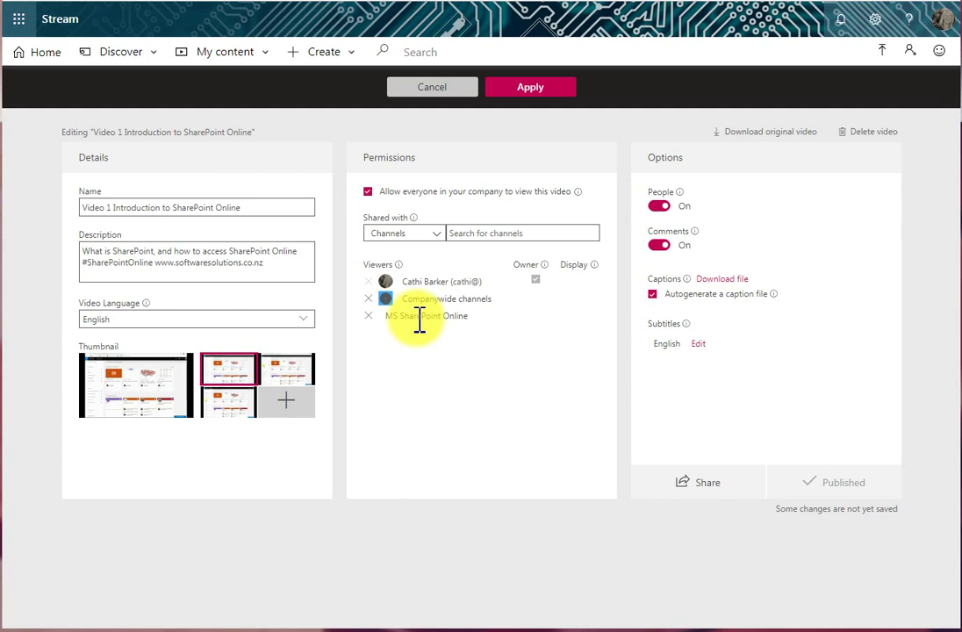
# - Replace MS SharePoint Online with the Marketing channel, leaving Sales Pipeline without owner rights
pyautogui.click(368, 316)
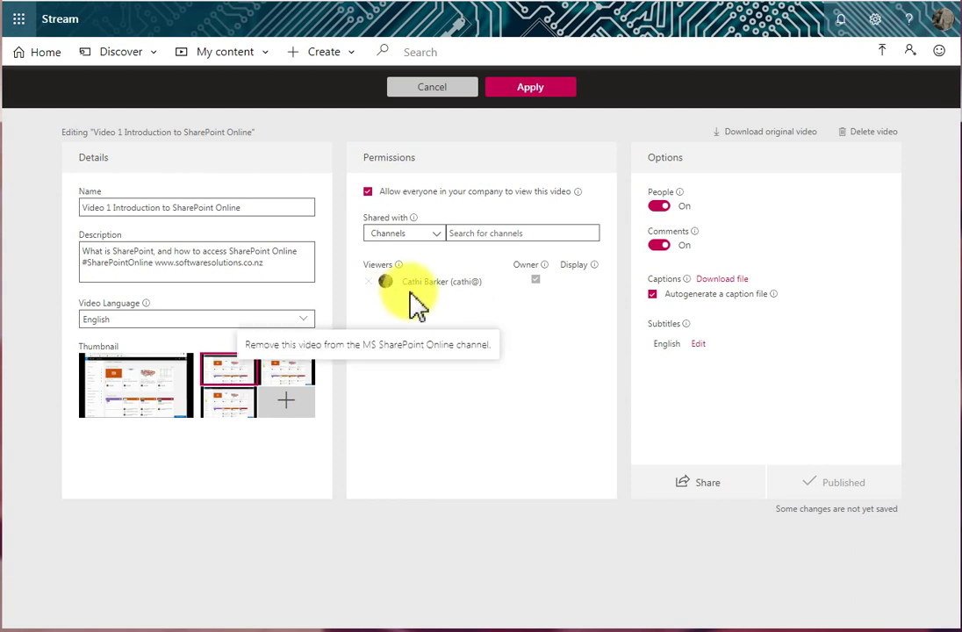
pyautogui.click(501, 238)
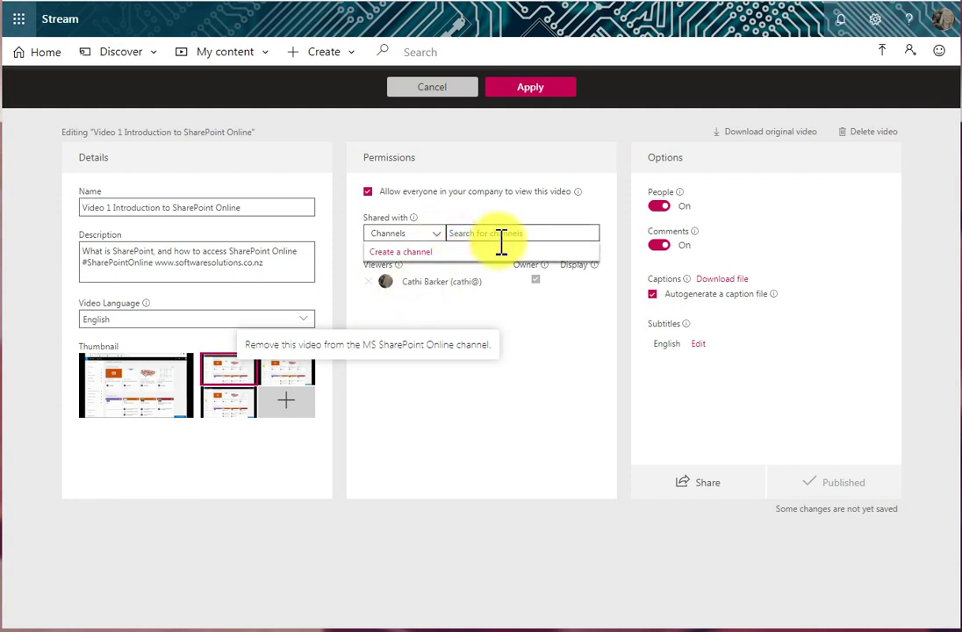
pyautogui.write('m')
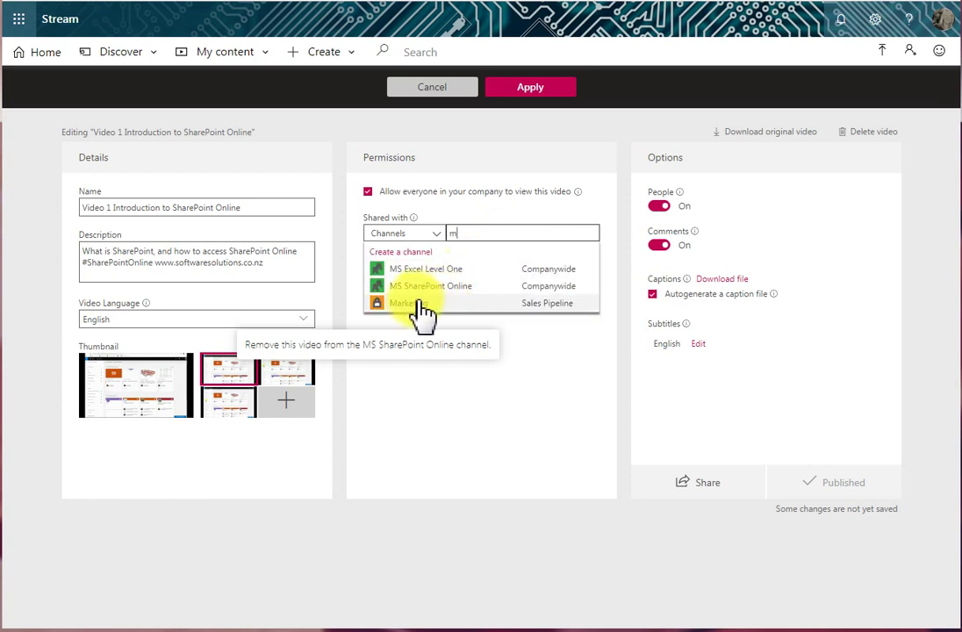
pyautogui.click(416, 303)
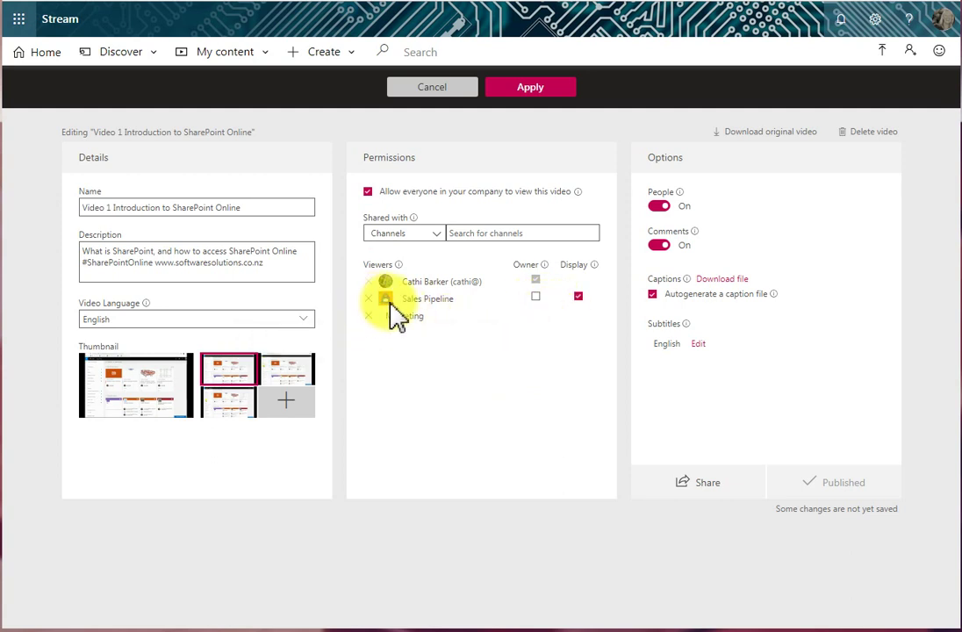
pyautogui.click(535, 297)
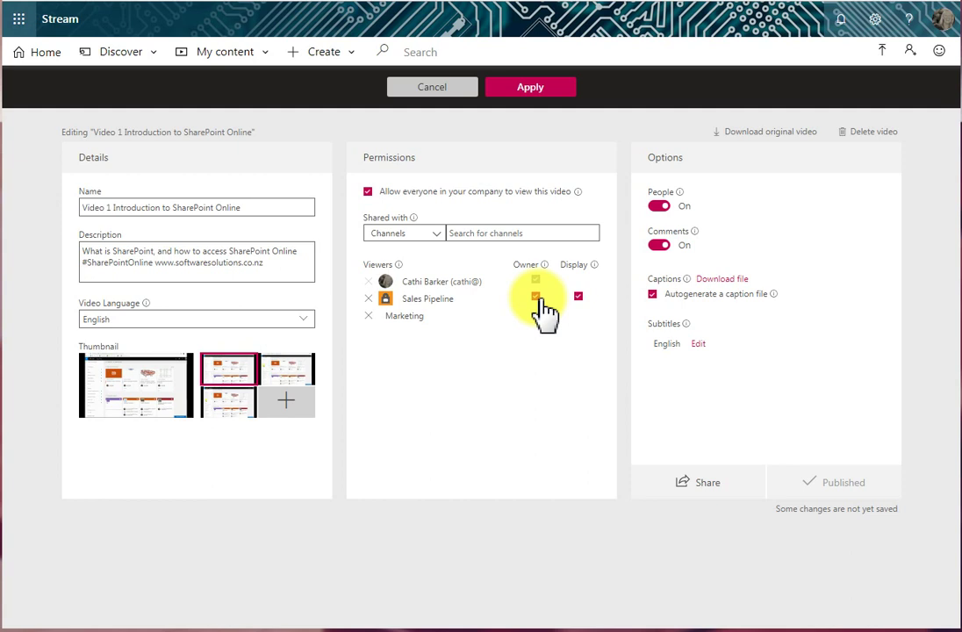
pyautogui.click(536, 297)
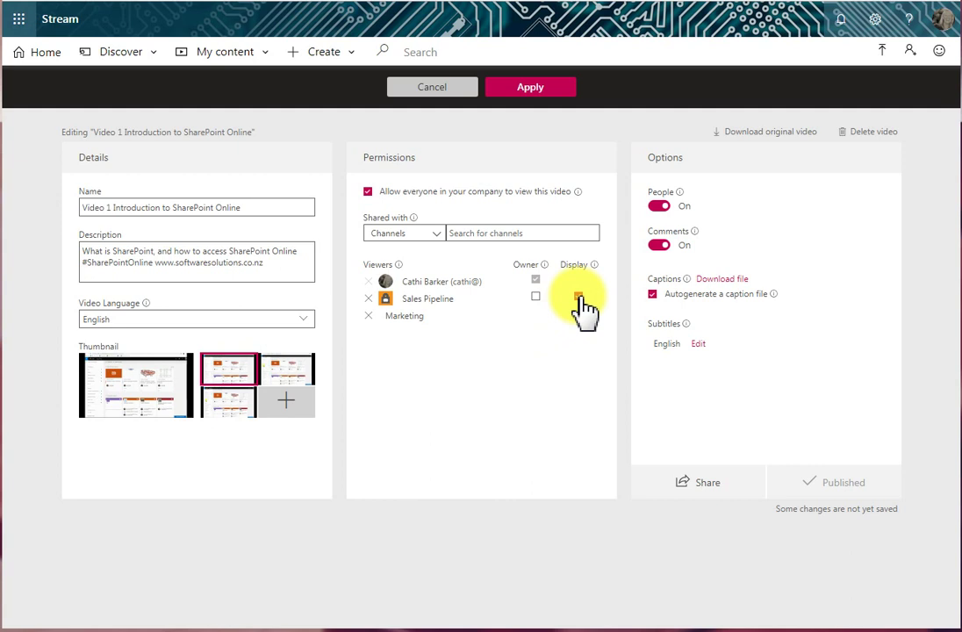
# - Remove Marketing and Sales Pipeline, then add a learner account under People, searching 'ss', as owner
pyautogui.click(368, 315)
pyautogui.click(368, 299)
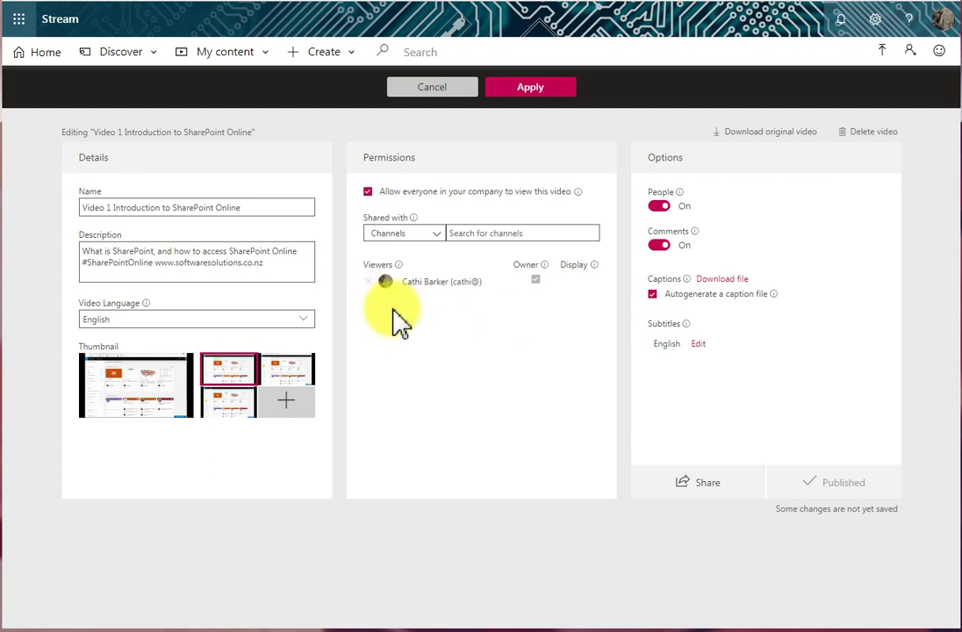
pyautogui.click(435, 234)
pyautogui.click(392, 278)
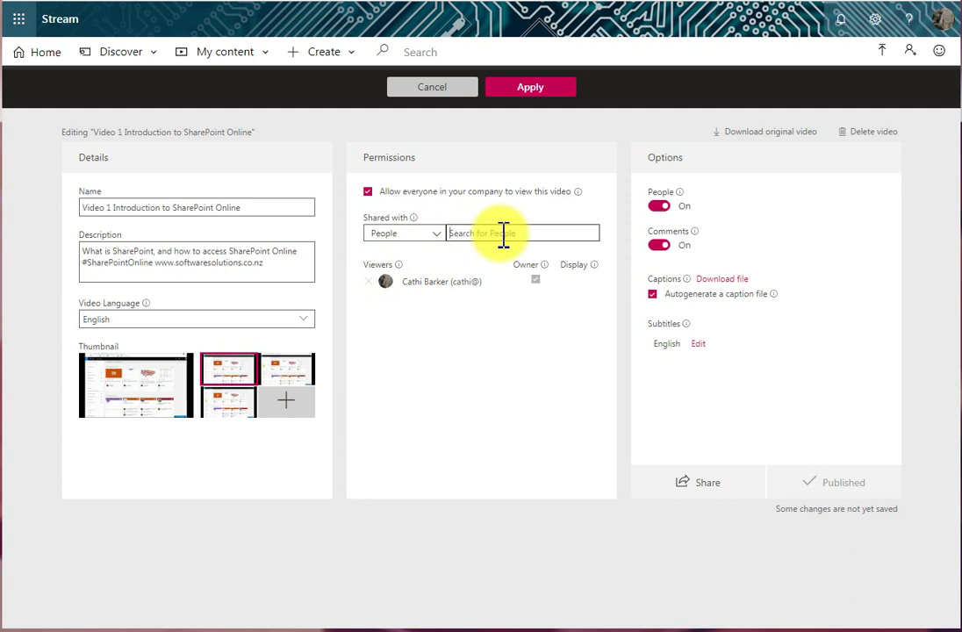
pyautogui.write('ss')
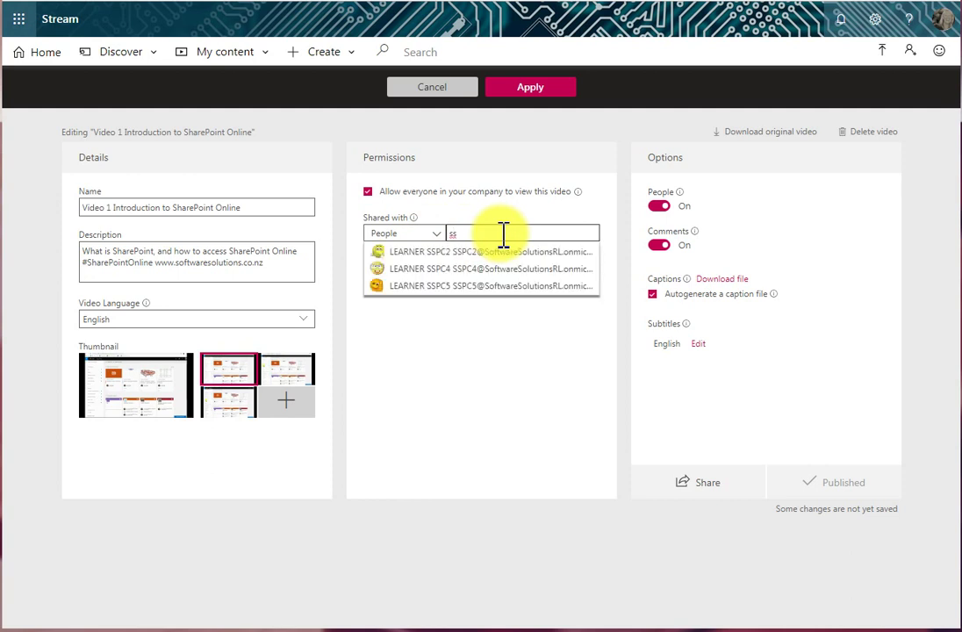
pyautogui.click(413, 286)
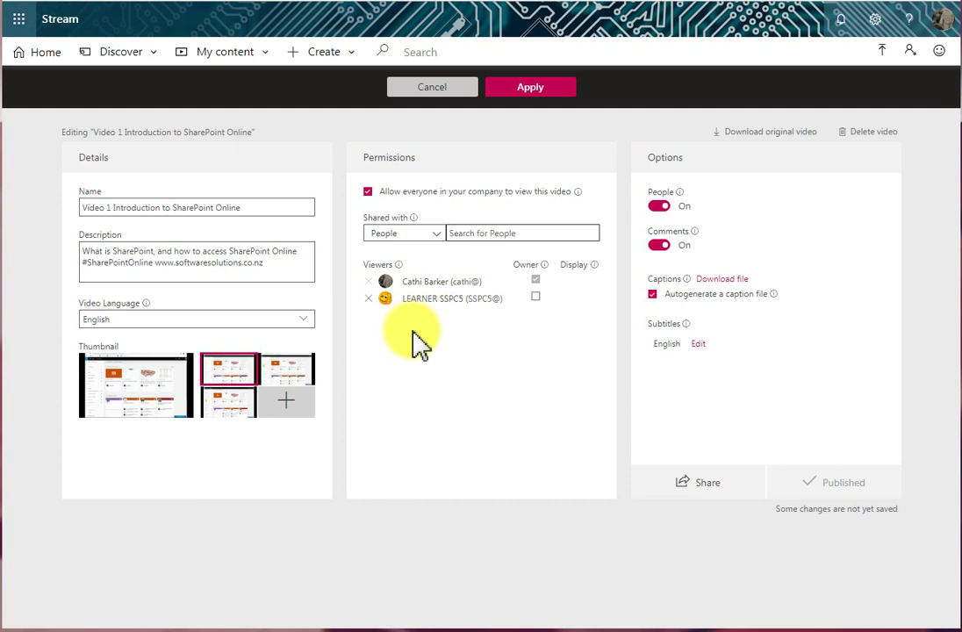
pyautogui.click(535, 297)
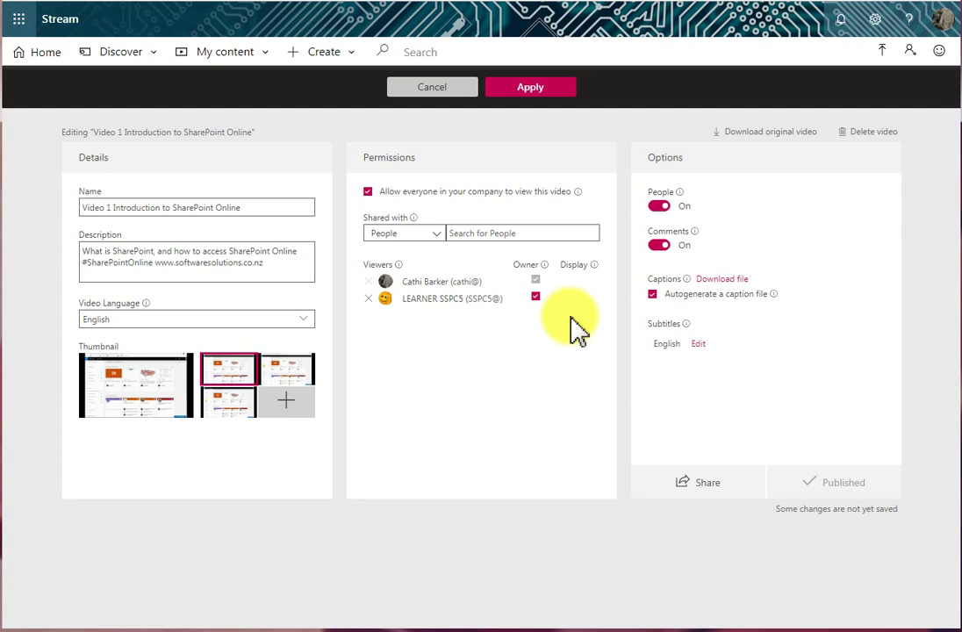
# - Apply the new video permissions, then go to My content
pyautogui.click(550, 89)
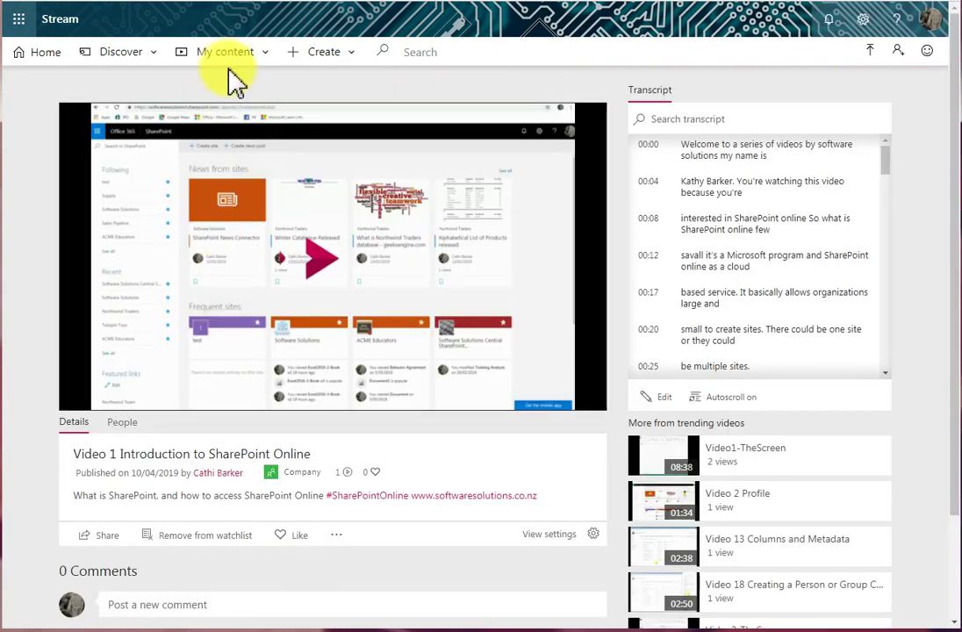
pyautogui.click(225, 55)
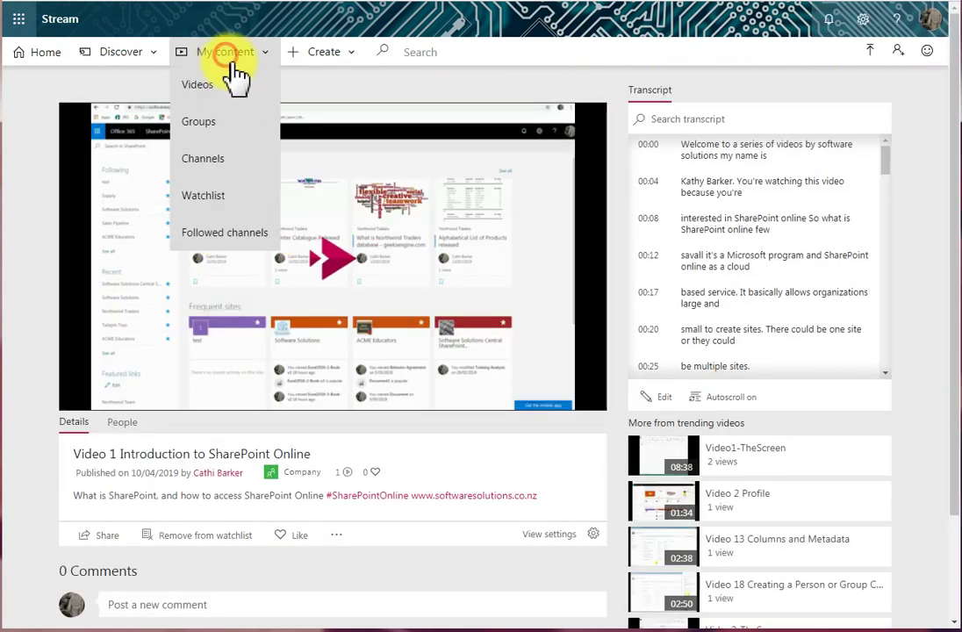